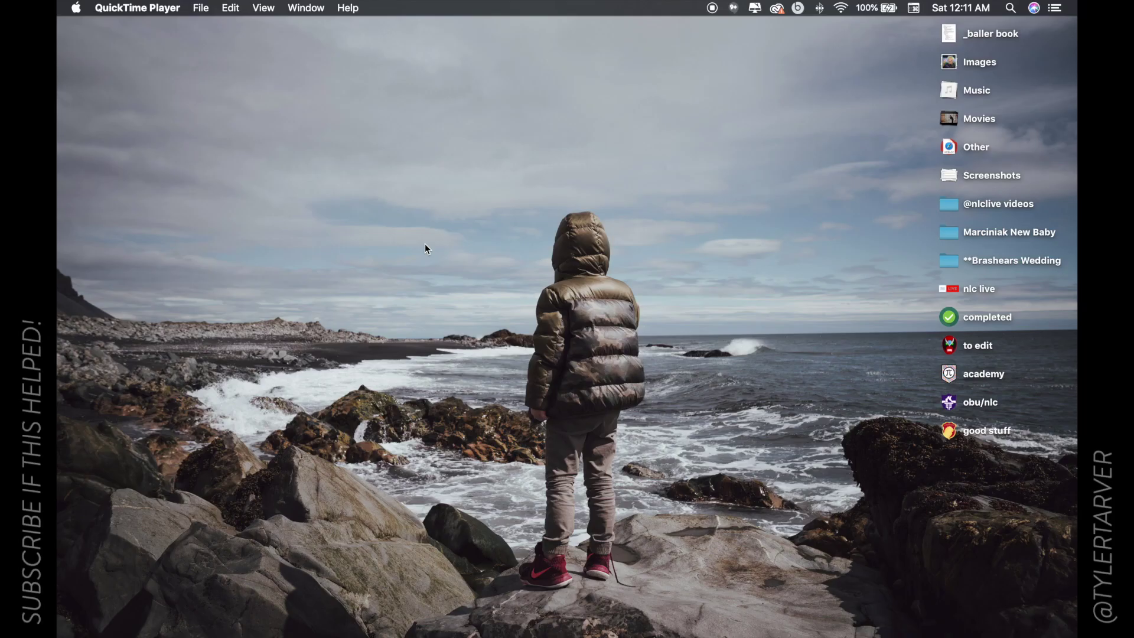
Highlight the 'Share Your Google Form' item in the Skill Checklist doc, then switch to the form copy
key(ctrl+Right)
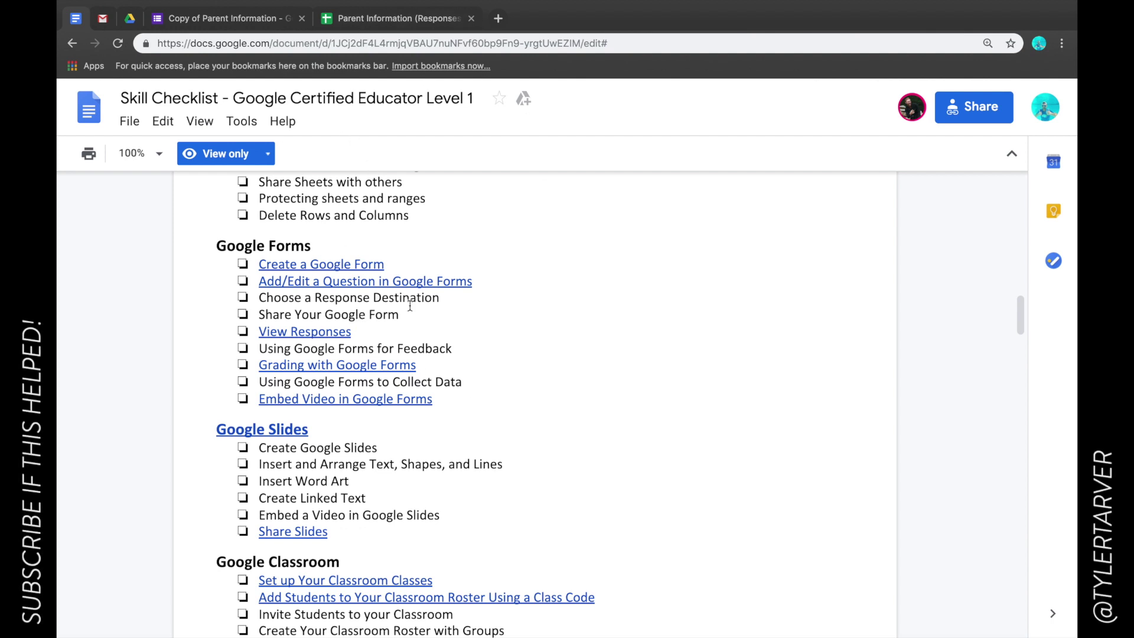
triple_click(280, 312)
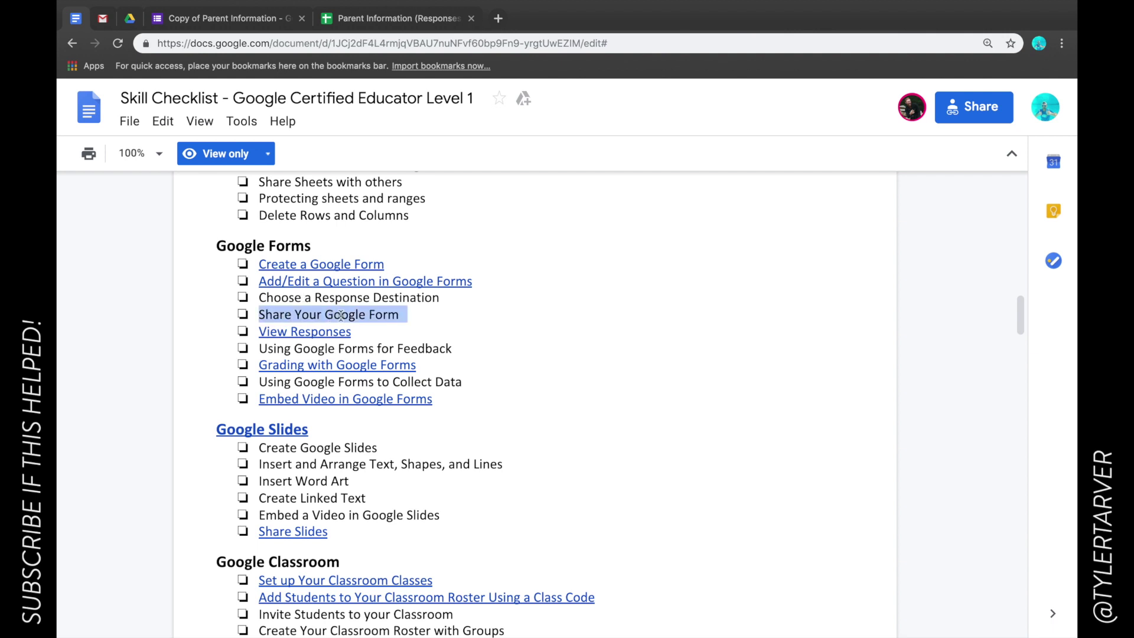
click(262, 22)
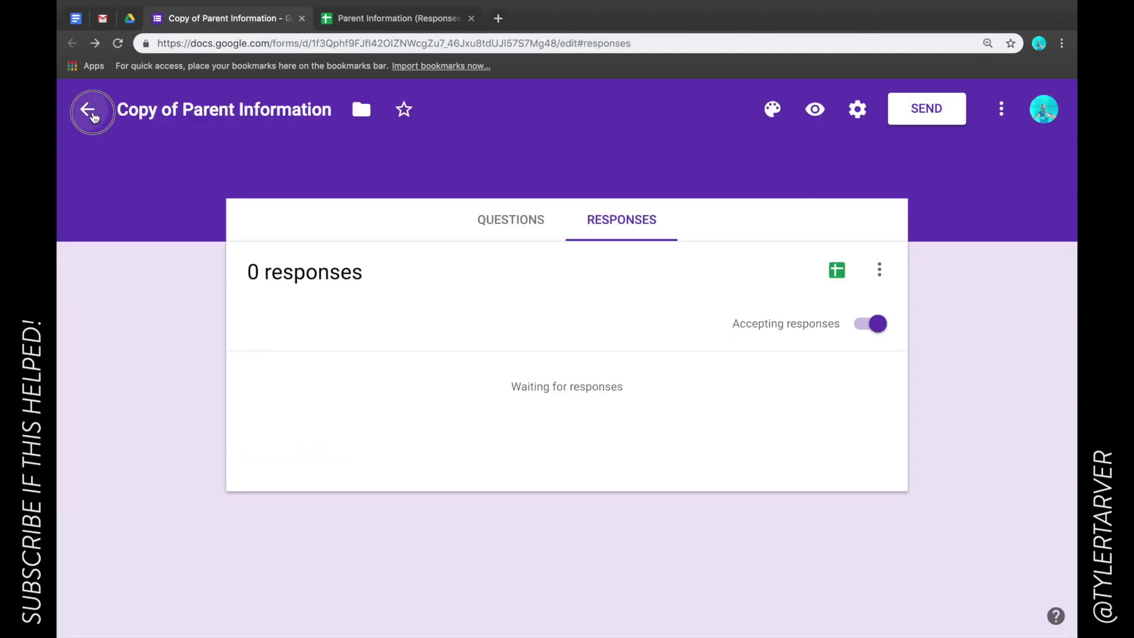
Close the extra Forms home, form editor, and Parent Information responses spreadsheet tabs
click(92, 113)
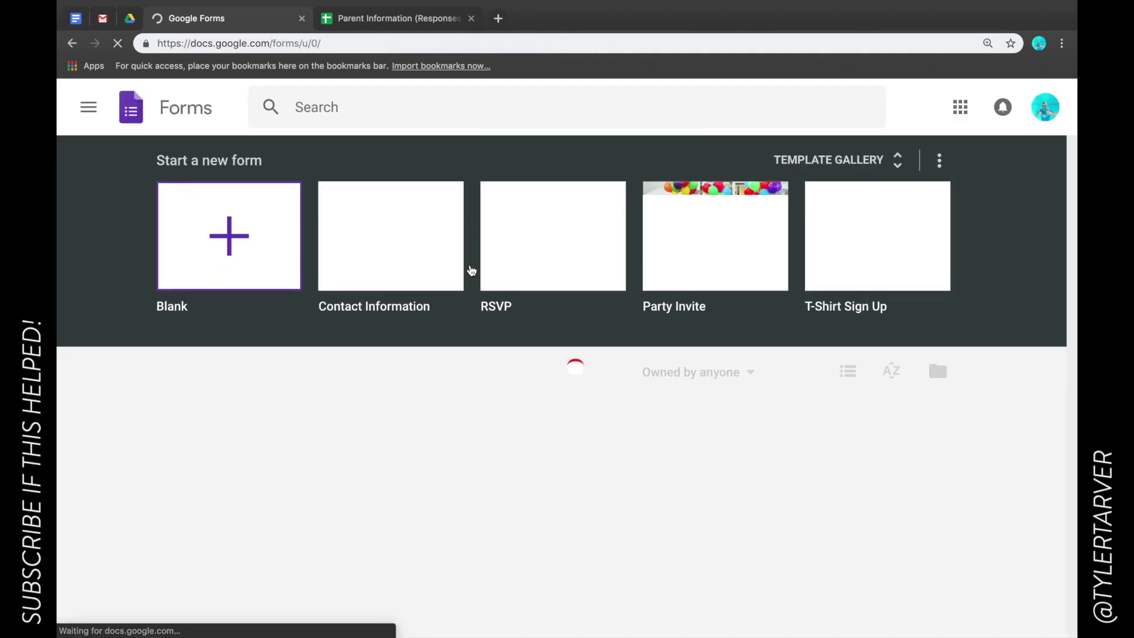
click(302, 18)
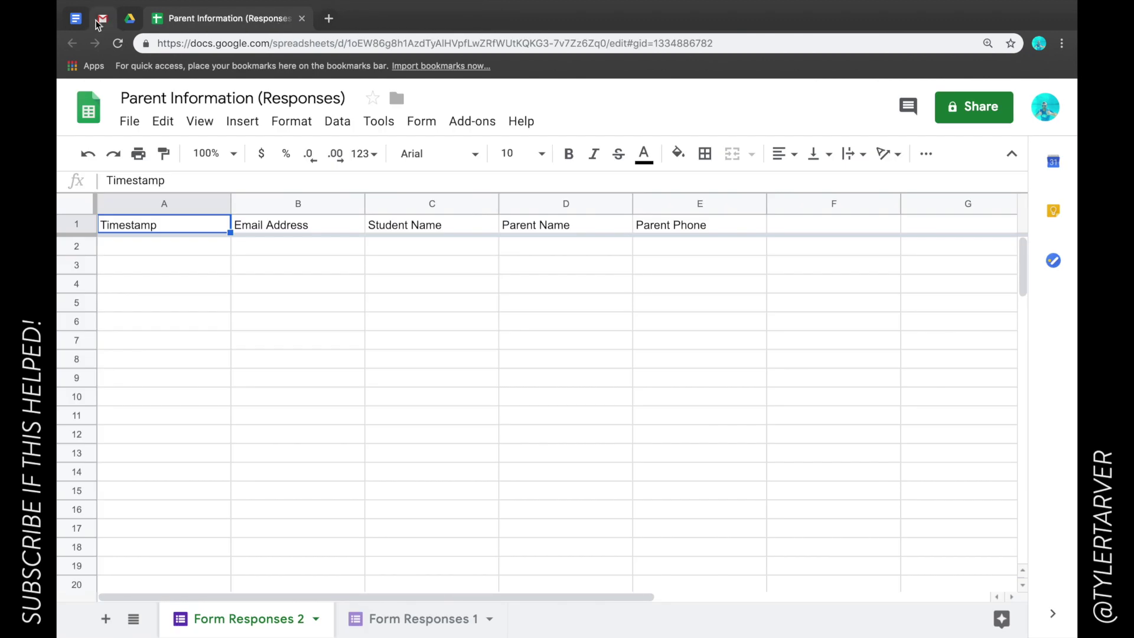
key(super+shift+t)
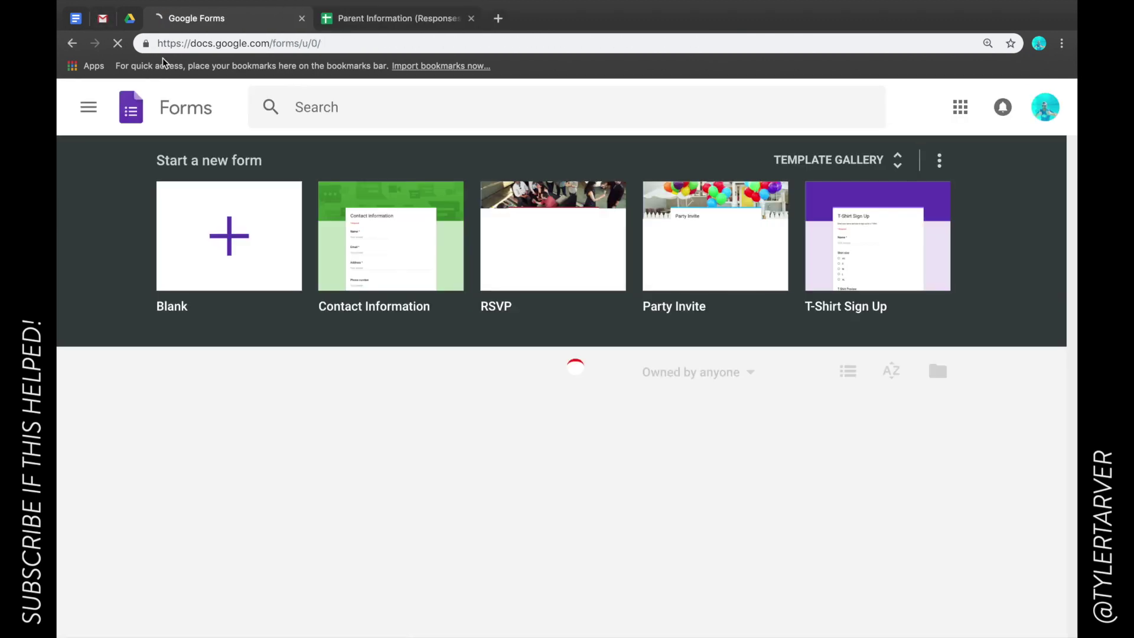
key(super+shift+t)
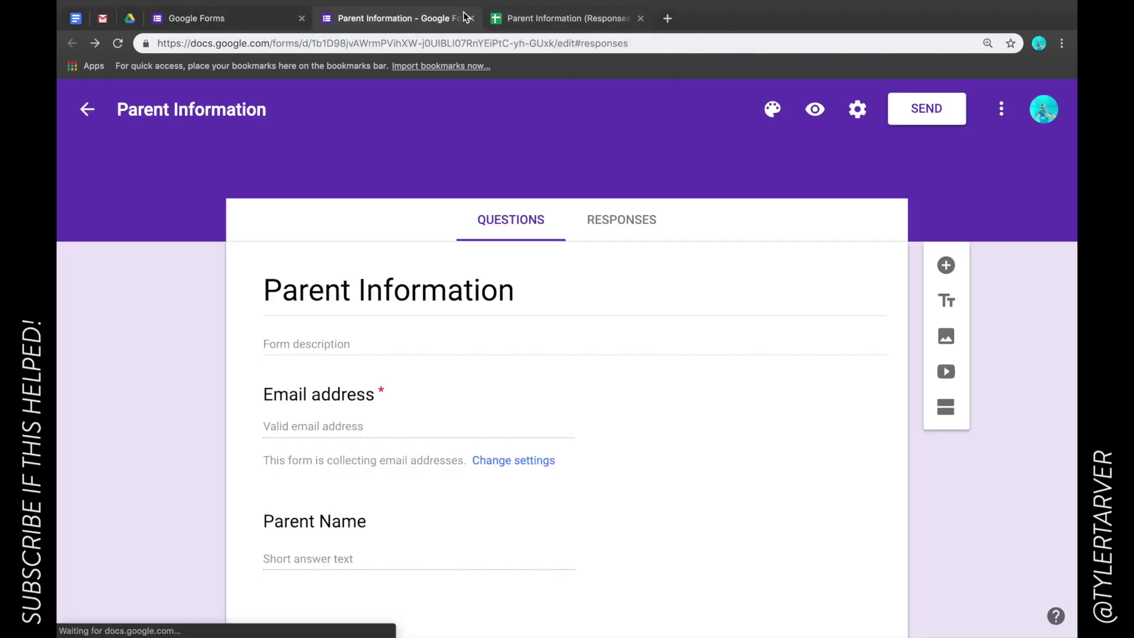
click(471, 18)
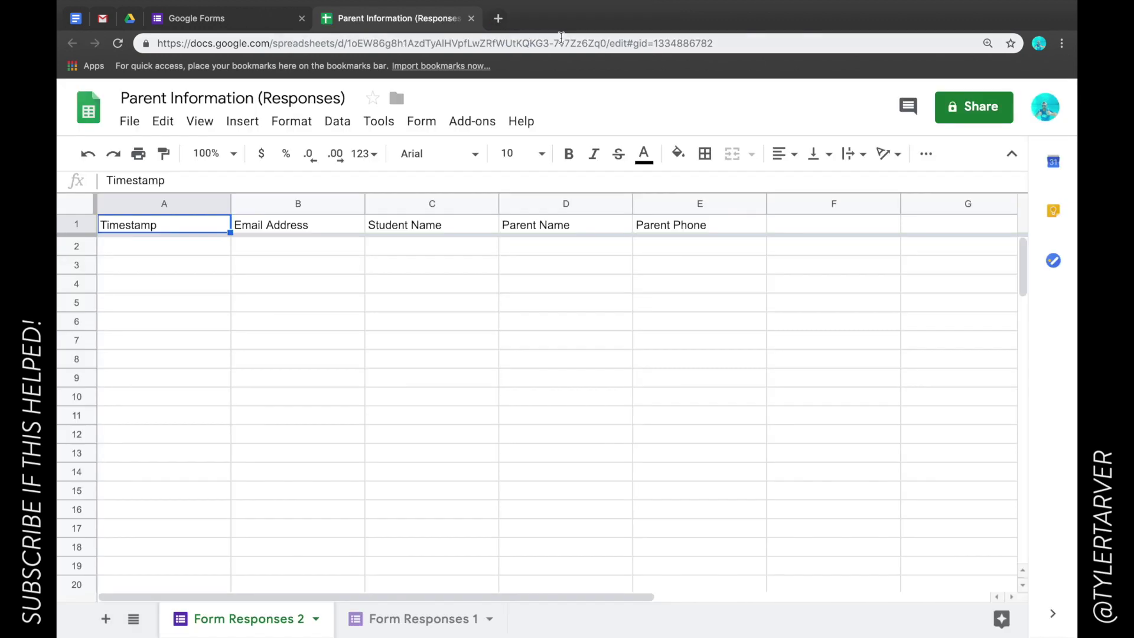
click(471, 18)
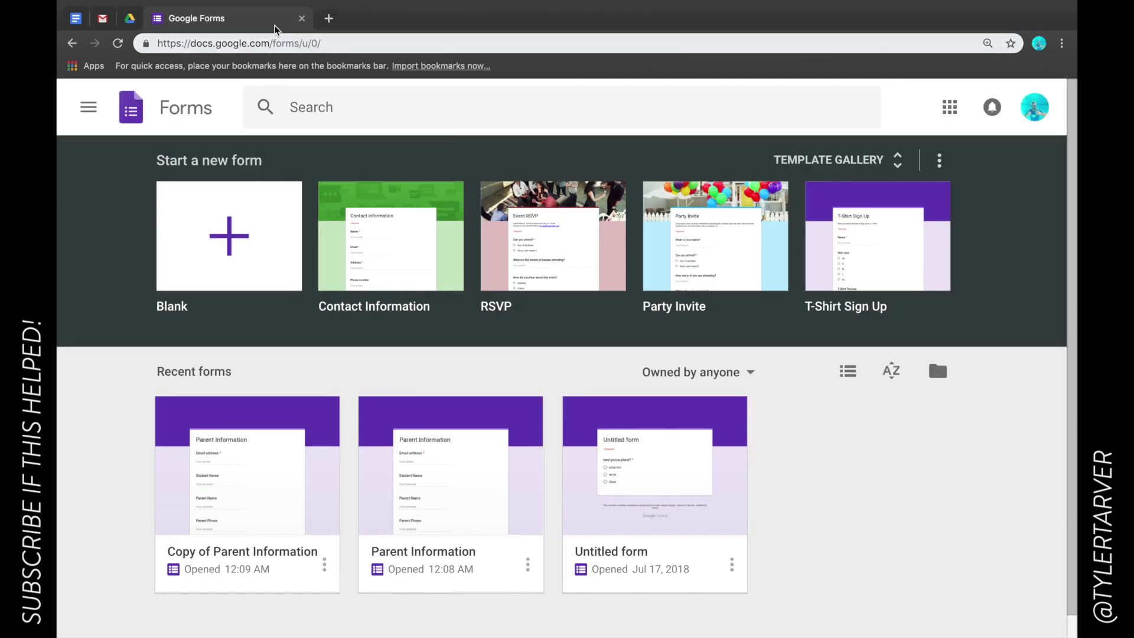
Open the Parent Information form from the recent forms on the Forms home page
click(448, 498)
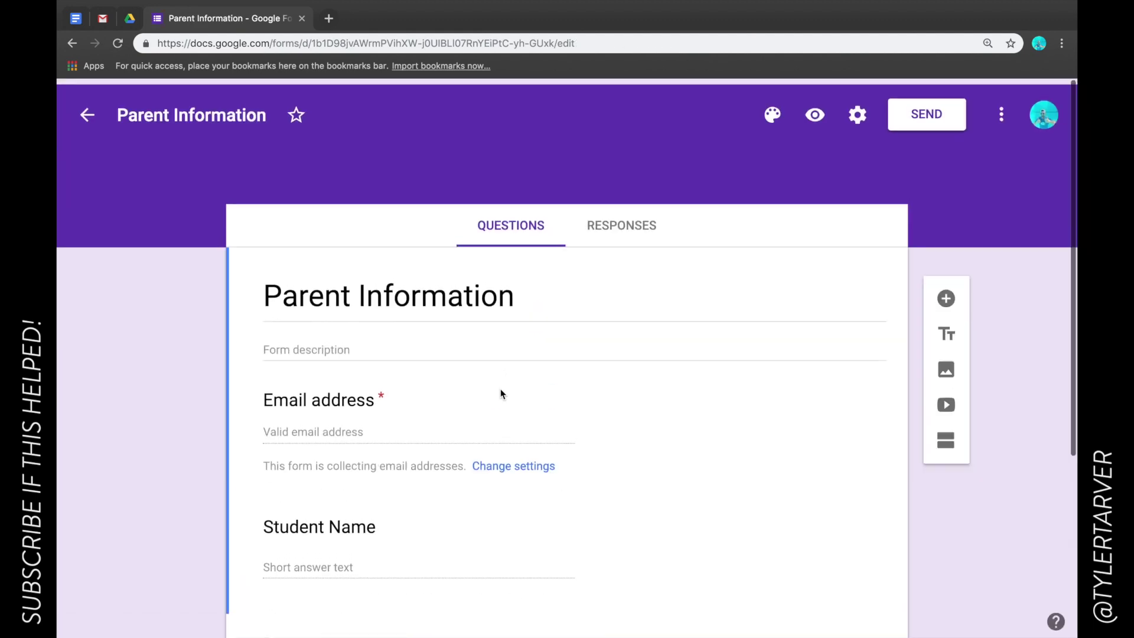
scroll(501, 389, down, 5)
scroll(501, 388, up, 5)
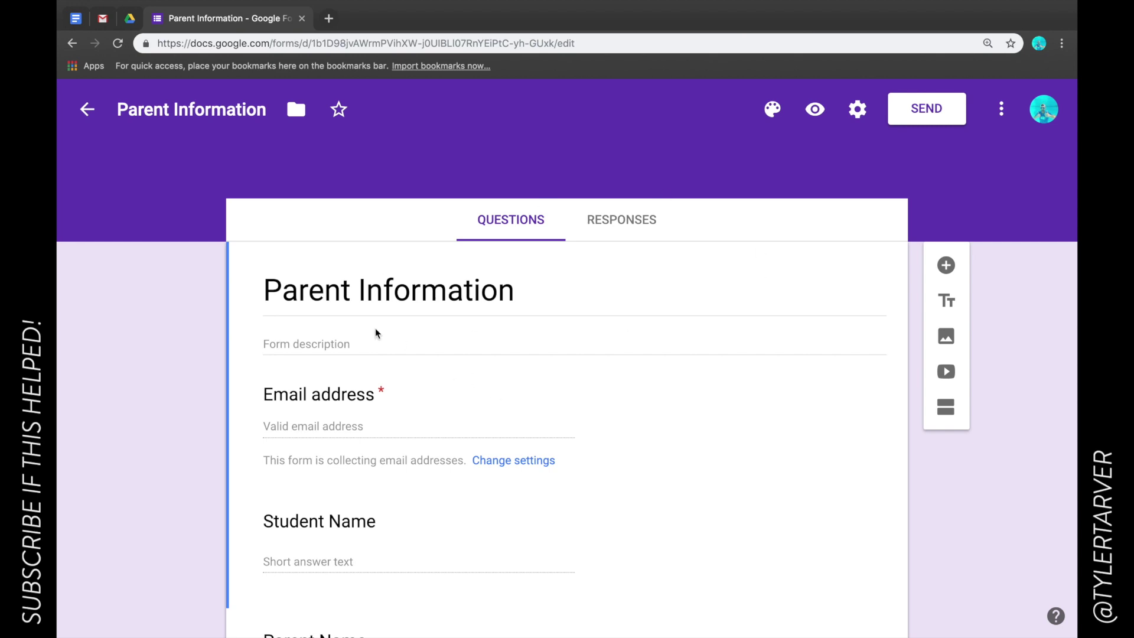
scroll(375, 329, down, 3)
scroll(376, 330, up, 3)
click(925, 113)
Address the invitation email to the suggested recipient, keeping the default subject and message
scroll(491, 340, down, 1)
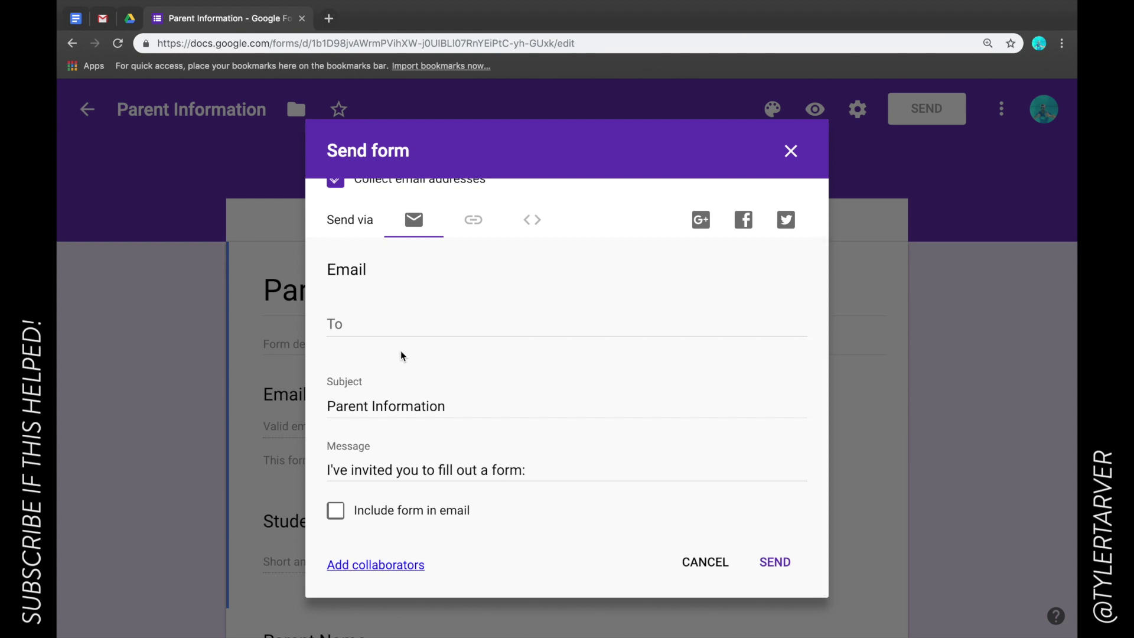
click(401, 325)
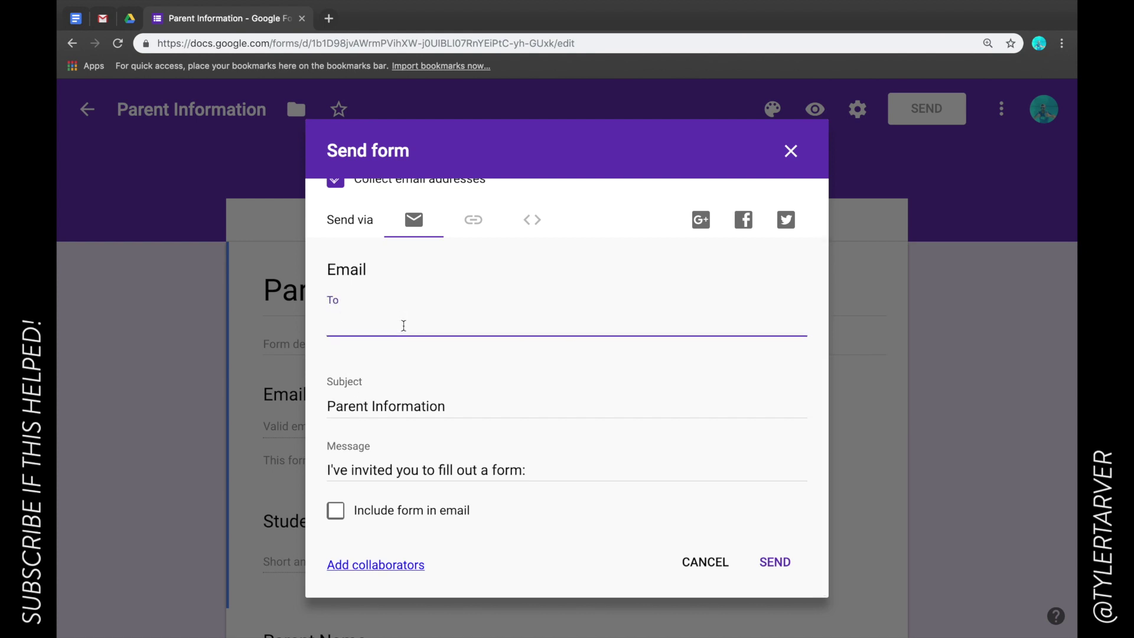
text(tyler)
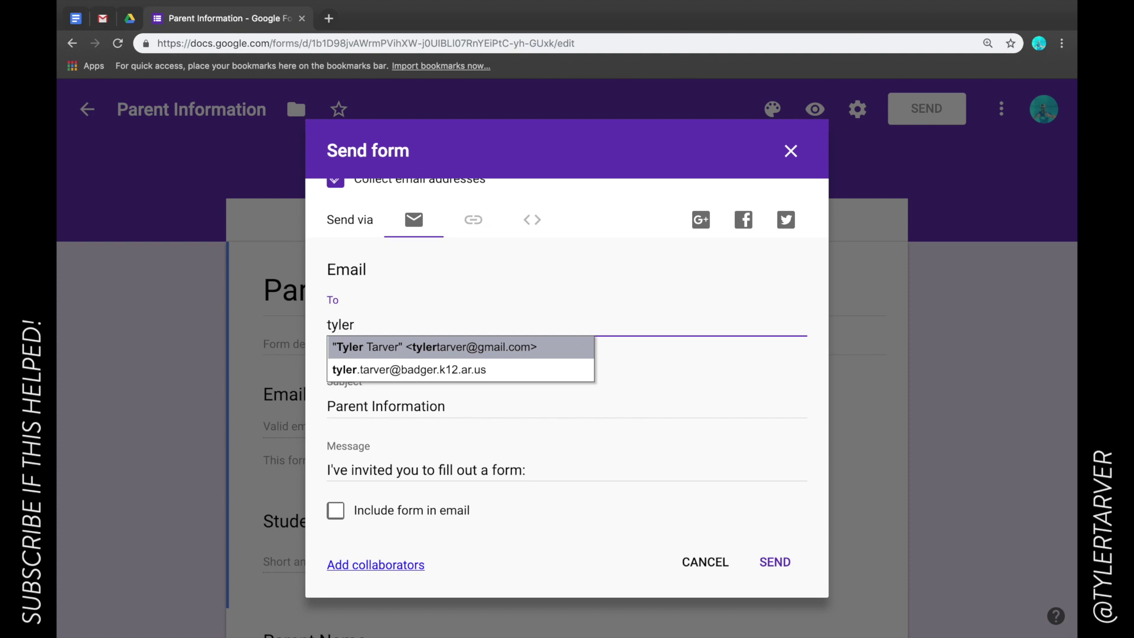
key(Return)
click(472, 404)
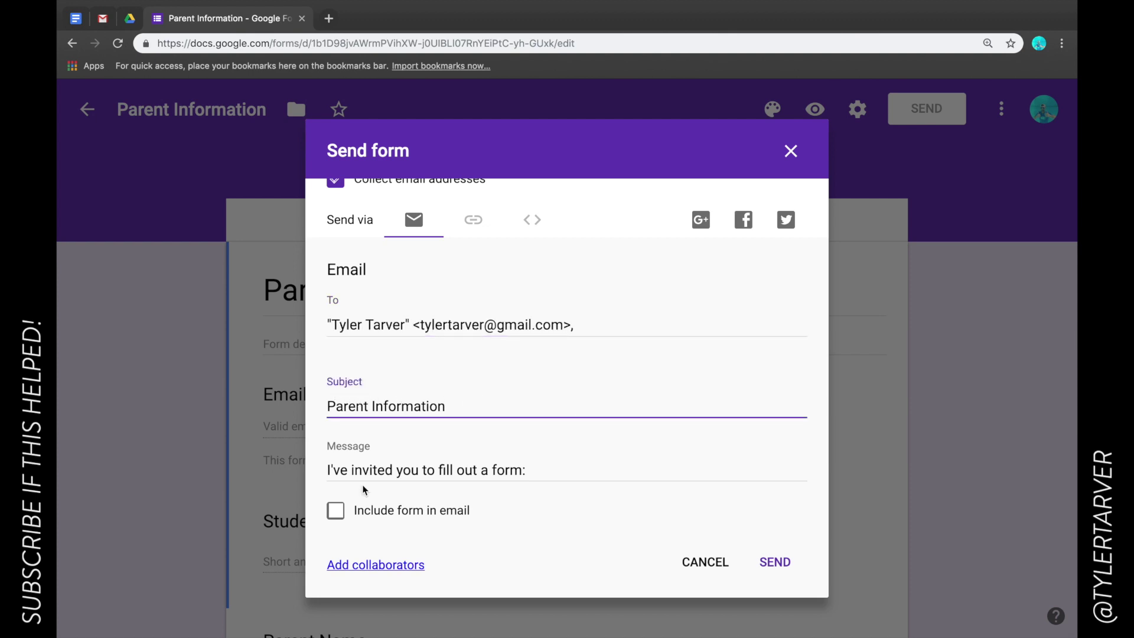
click(434, 472)
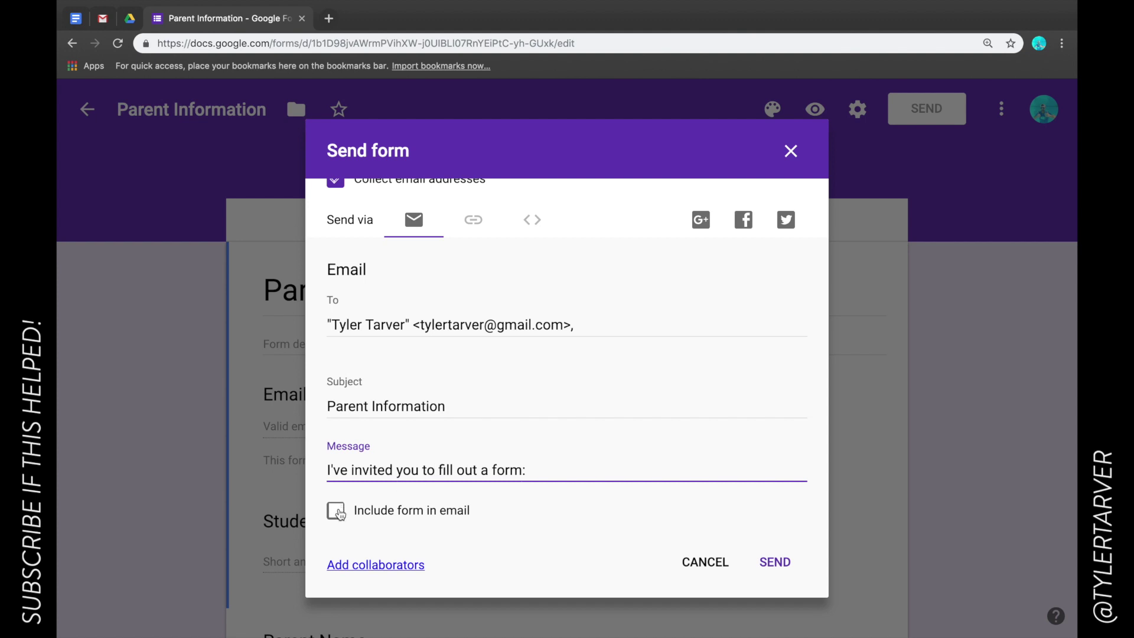
Turn on 'Include form in email' so the form is embedded in the invitation body
click(340, 514)
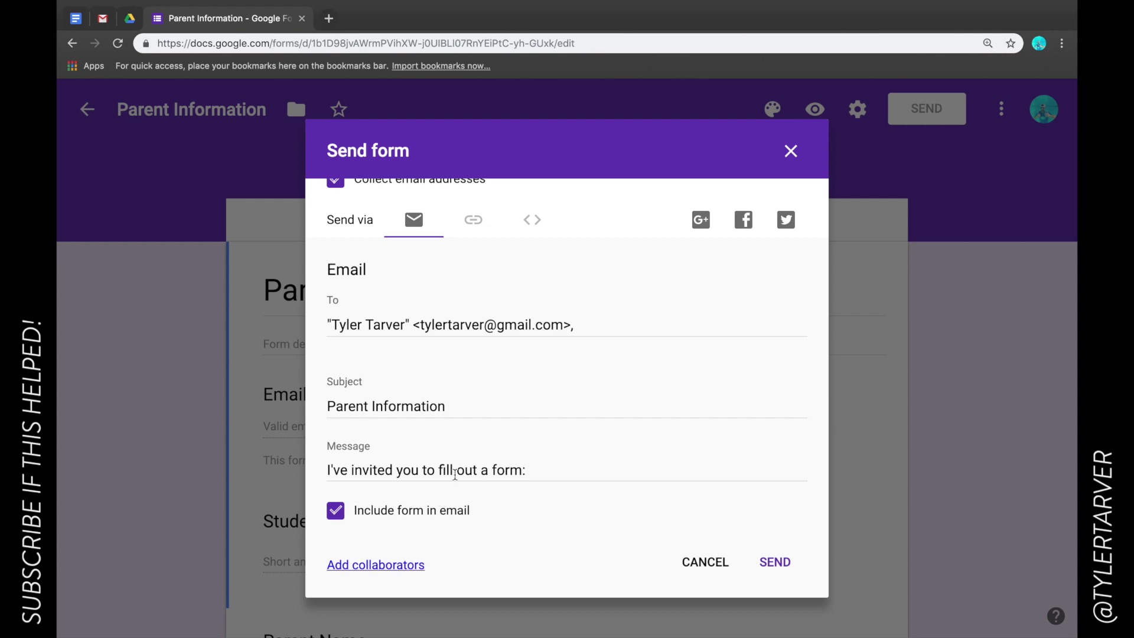
double_click(467, 470)
click(337, 512)
click(336, 512)
click(336, 511)
click(339, 516)
scroll(555, 342, up, 2)
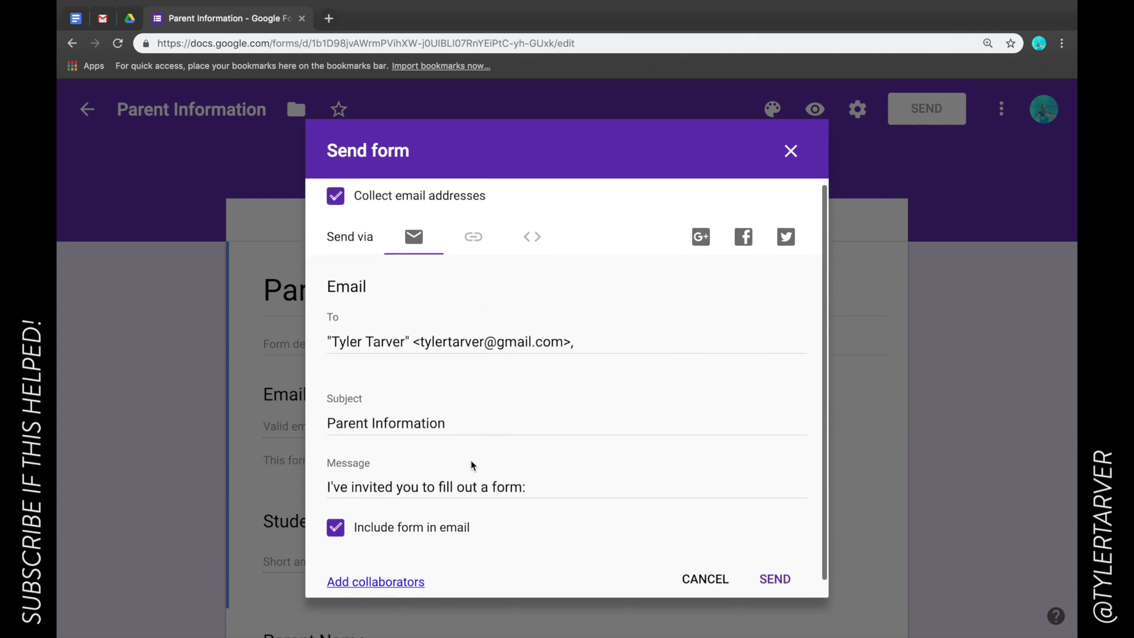
scroll(539, 362, down, 1)
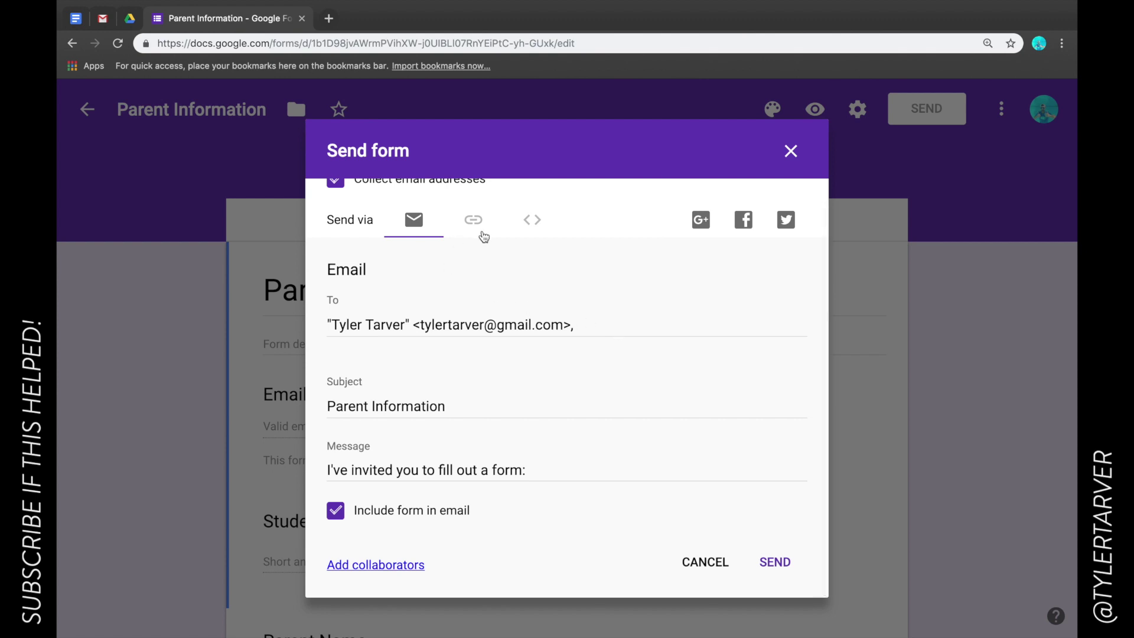
Shorten the form's link, view its embed HTML, then send the email invitation
click(473, 219)
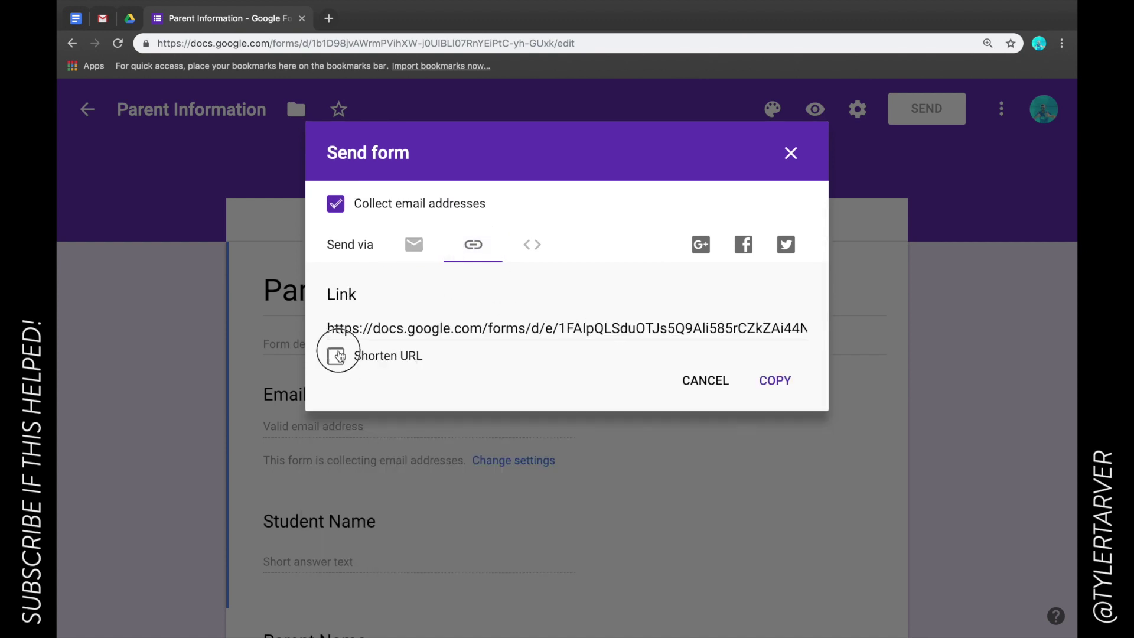
click(335, 356)
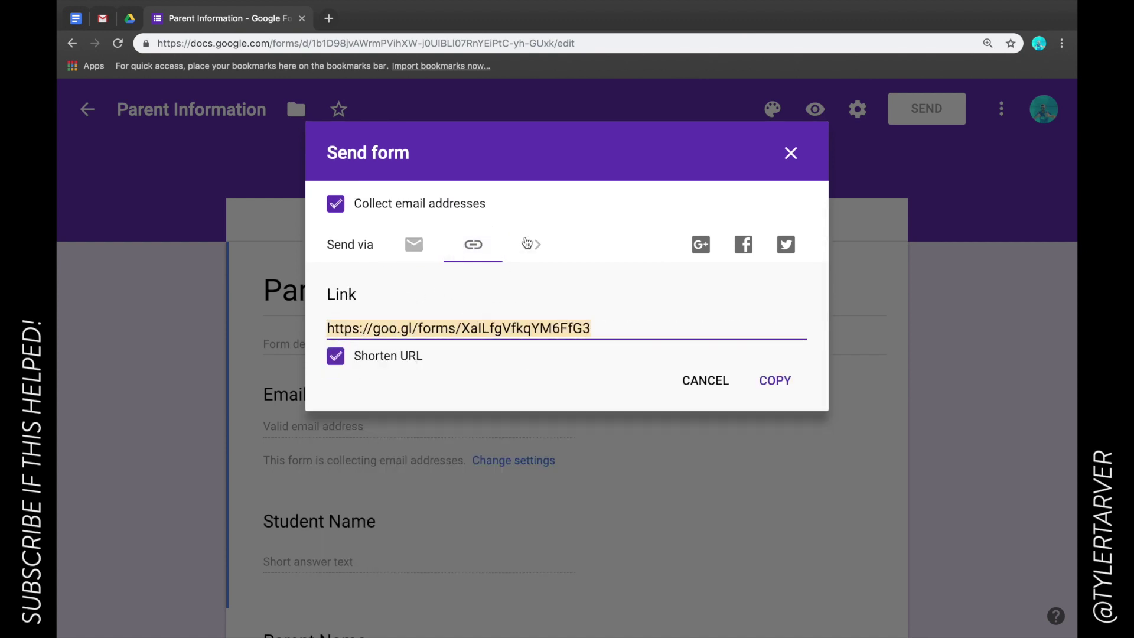
click(537, 245)
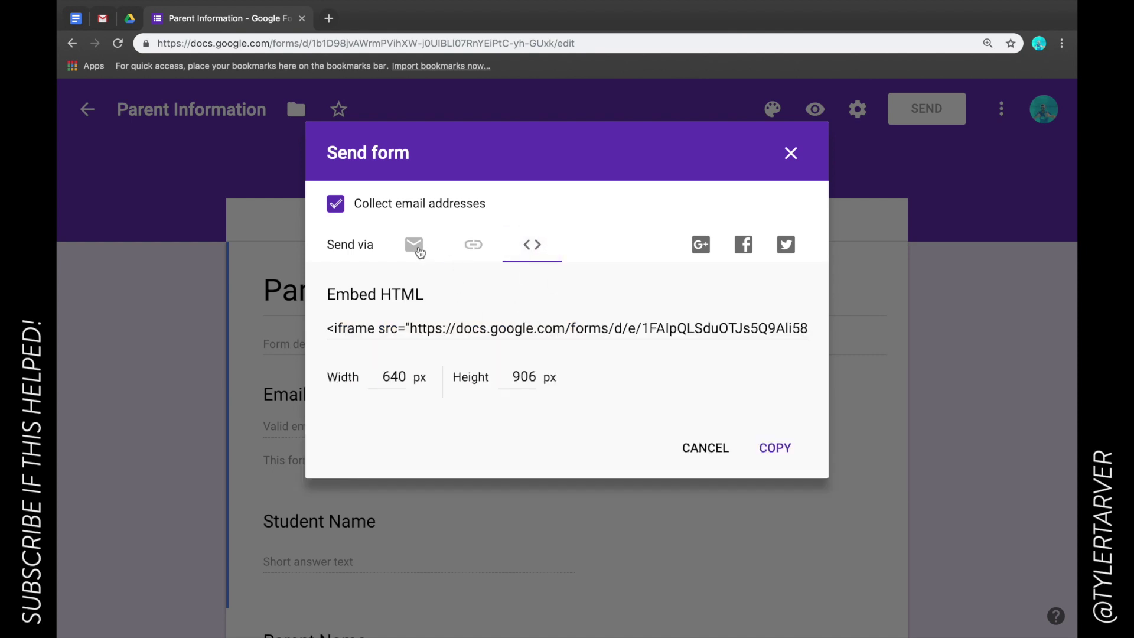
click(419, 252)
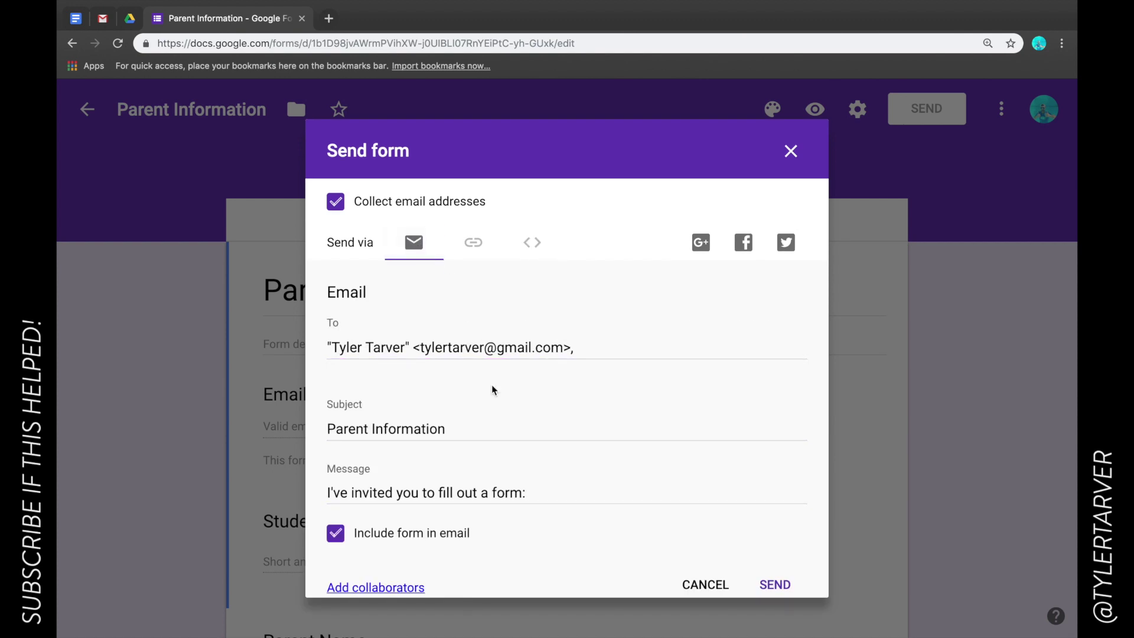
scroll(504, 423, down, 1)
click(781, 572)
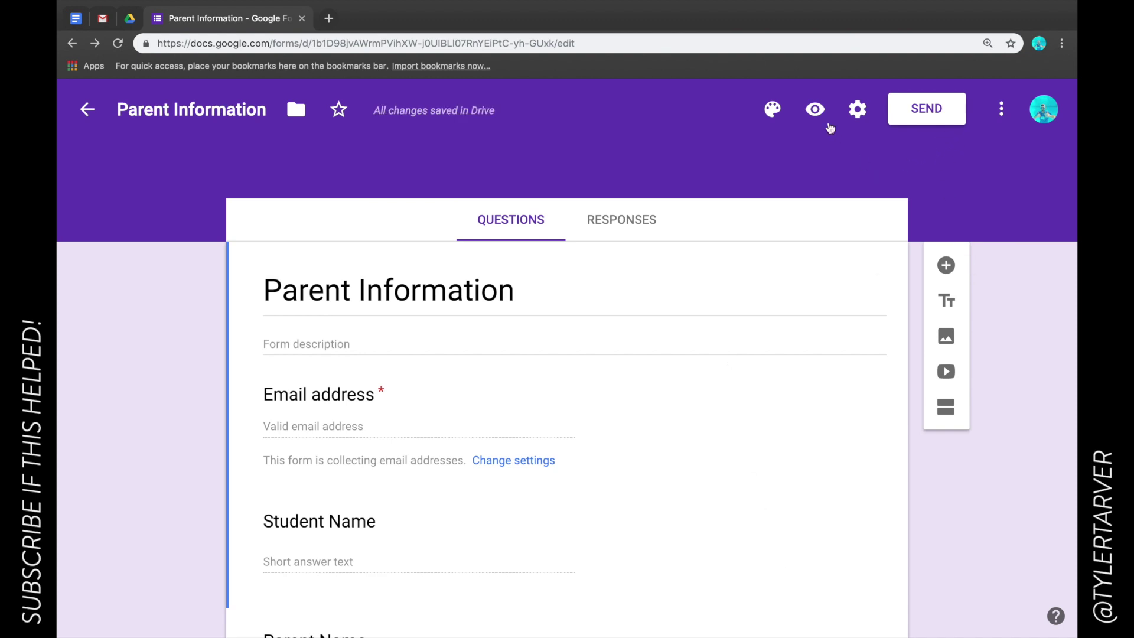
Preview the live form as respondents see it, then return to the editor
click(815, 109)
scroll(548, 345, down, 2)
scroll(547, 345, up, 1)
scroll(548, 345, down, 5)
scroll(548, 346, up, 6)
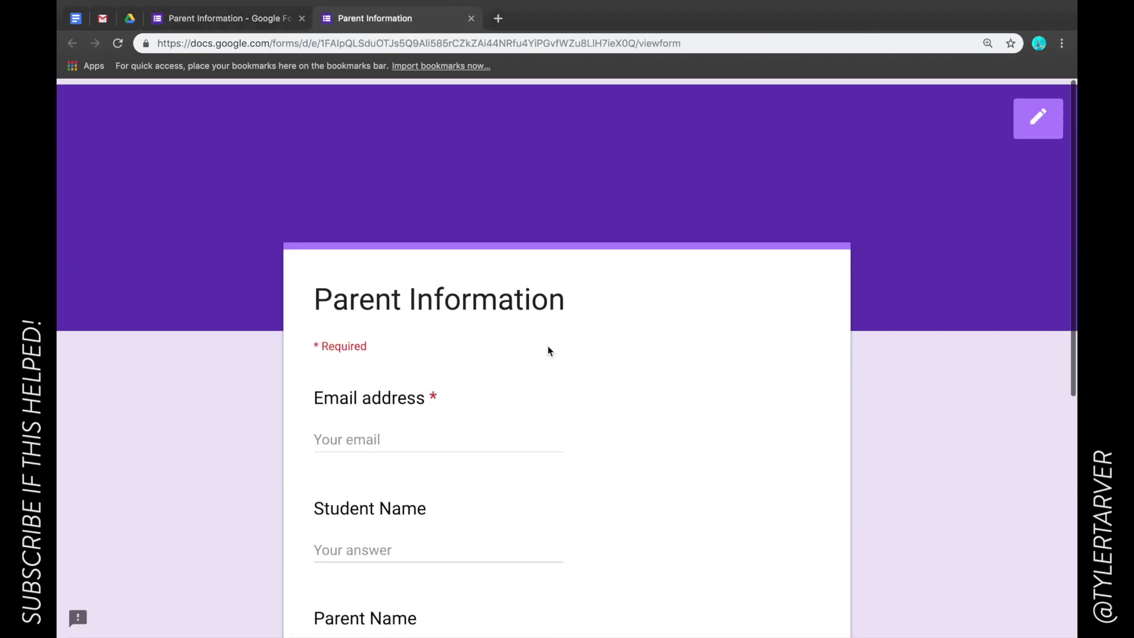
click(471, 18)
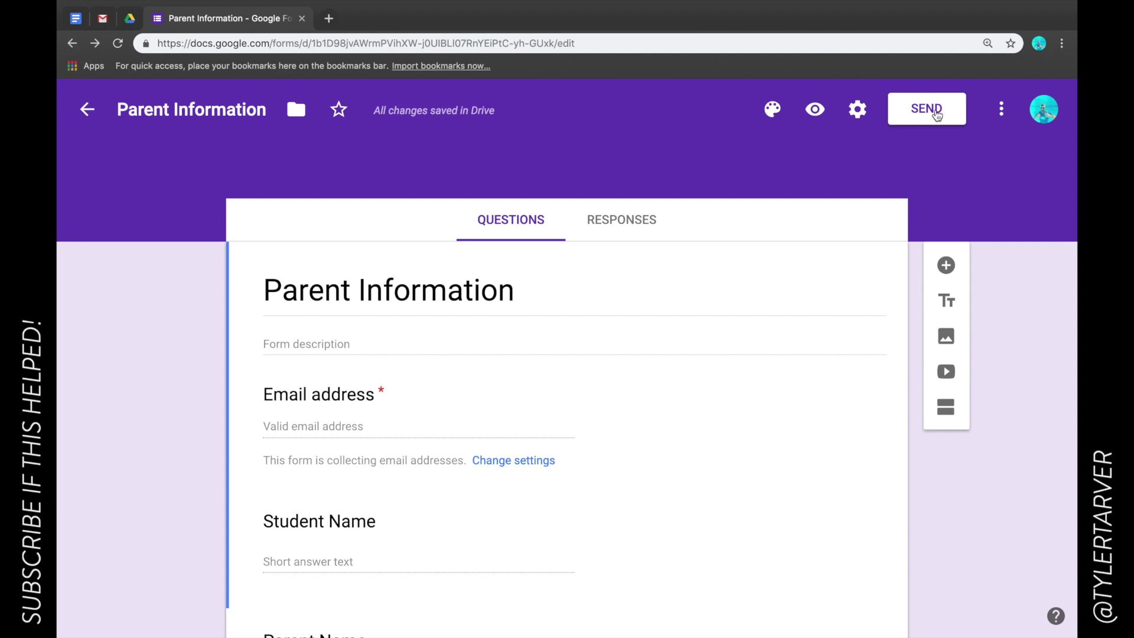
click(937, 112)
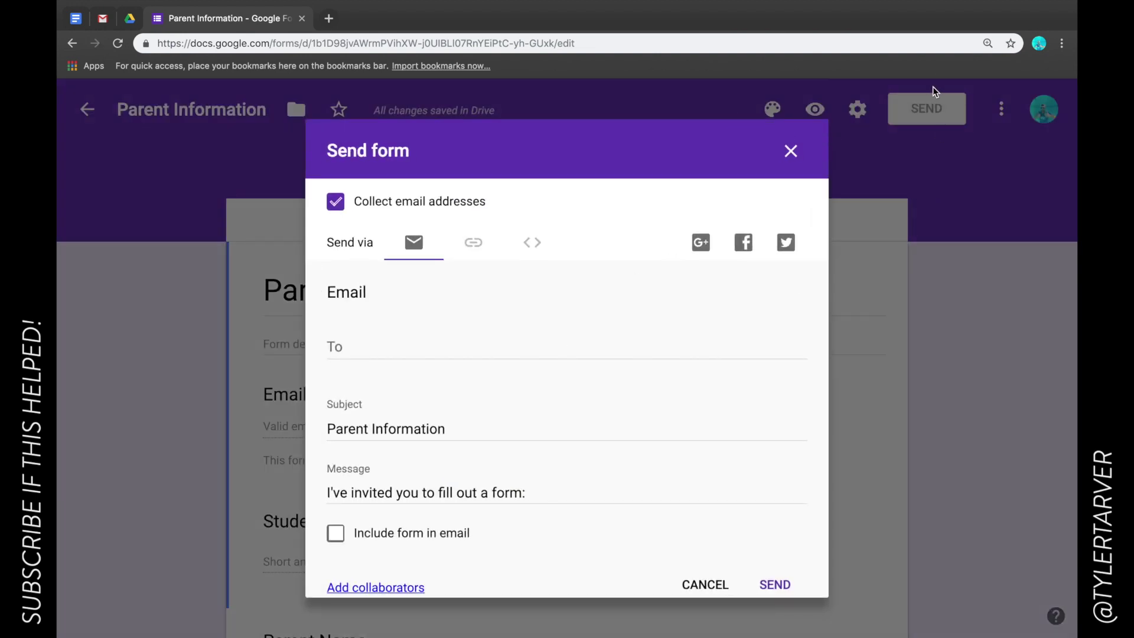
scroll(524, 374, down, 1)
click(373, 565)
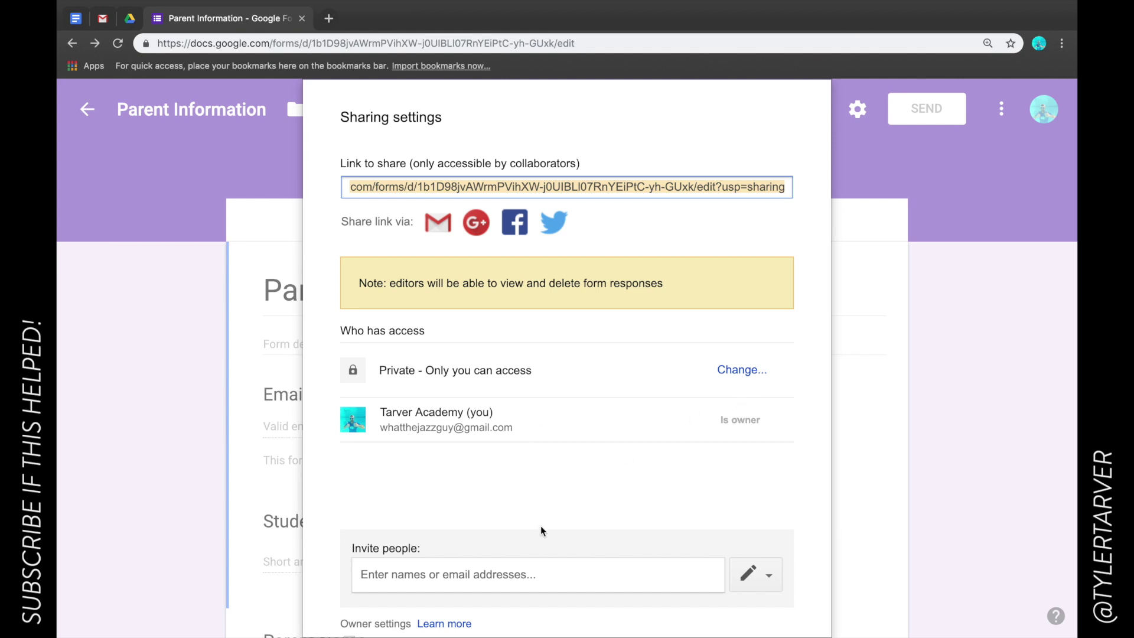
click(527, 577)
scroll(563, 573, down, 2)
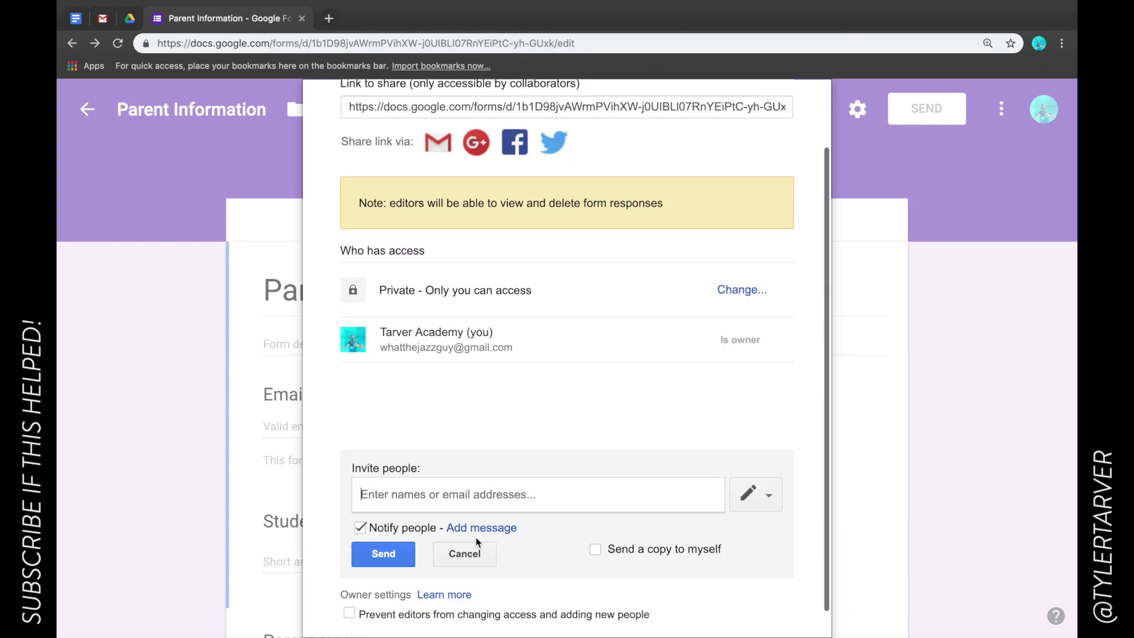
scroll(482, 508, up, 3)
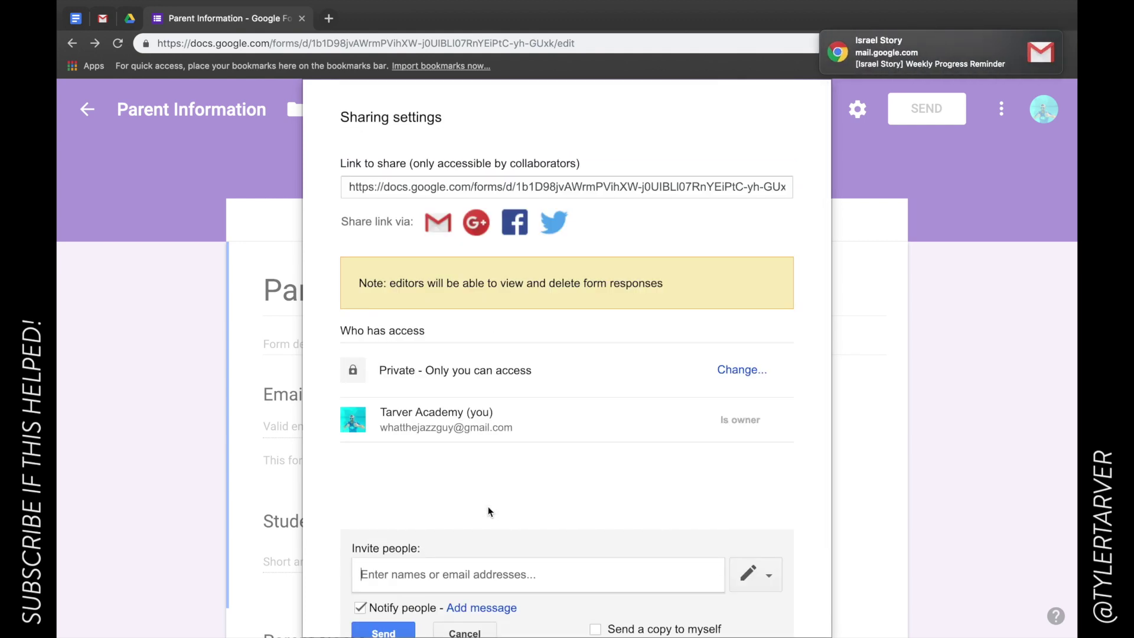
click(1038, 39)
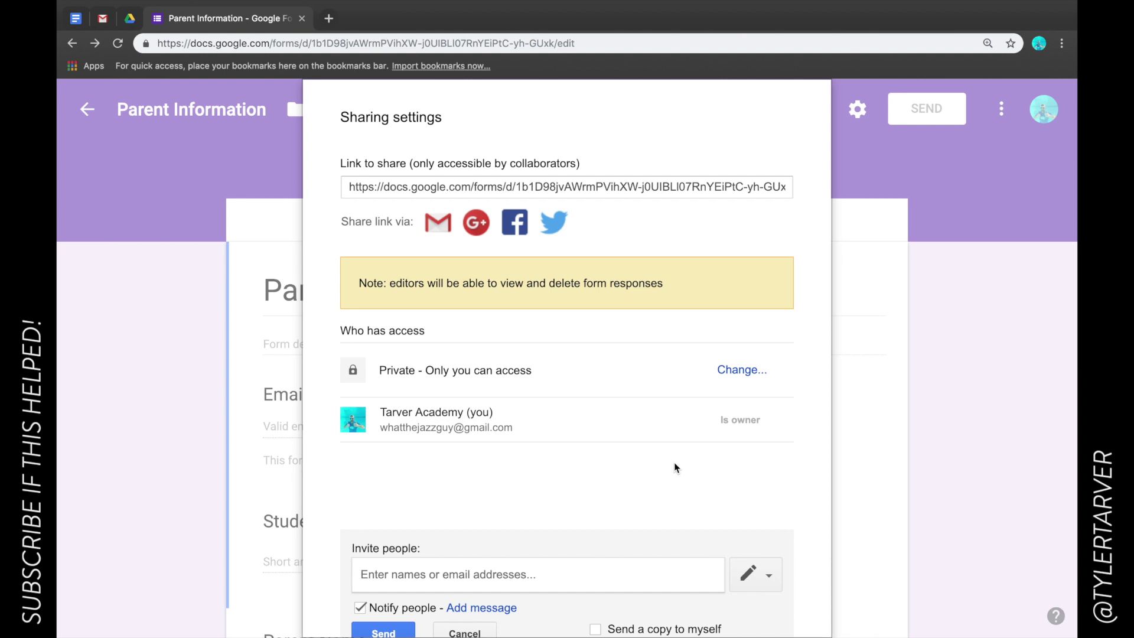
scroll(535, 507, down, 2)
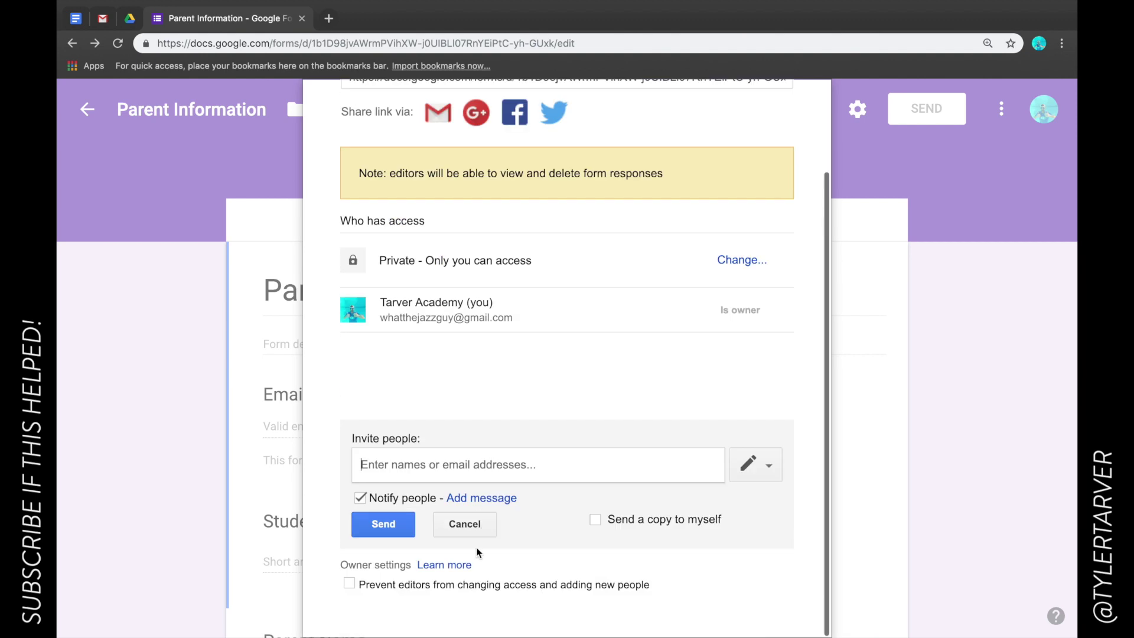
click(403, 526)
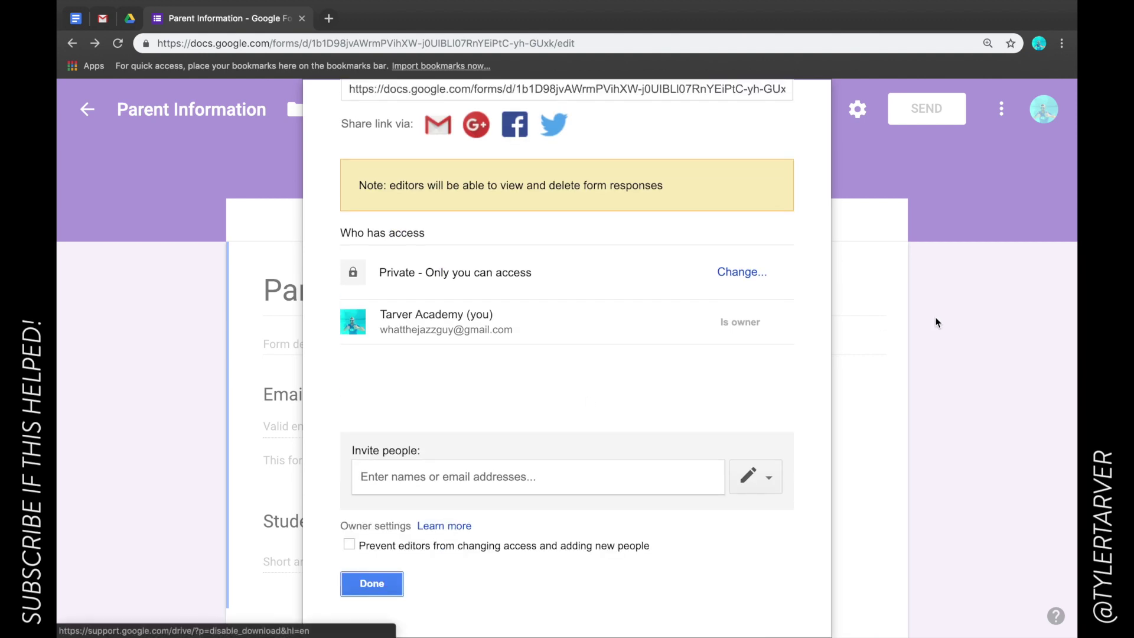
click(372, 583)
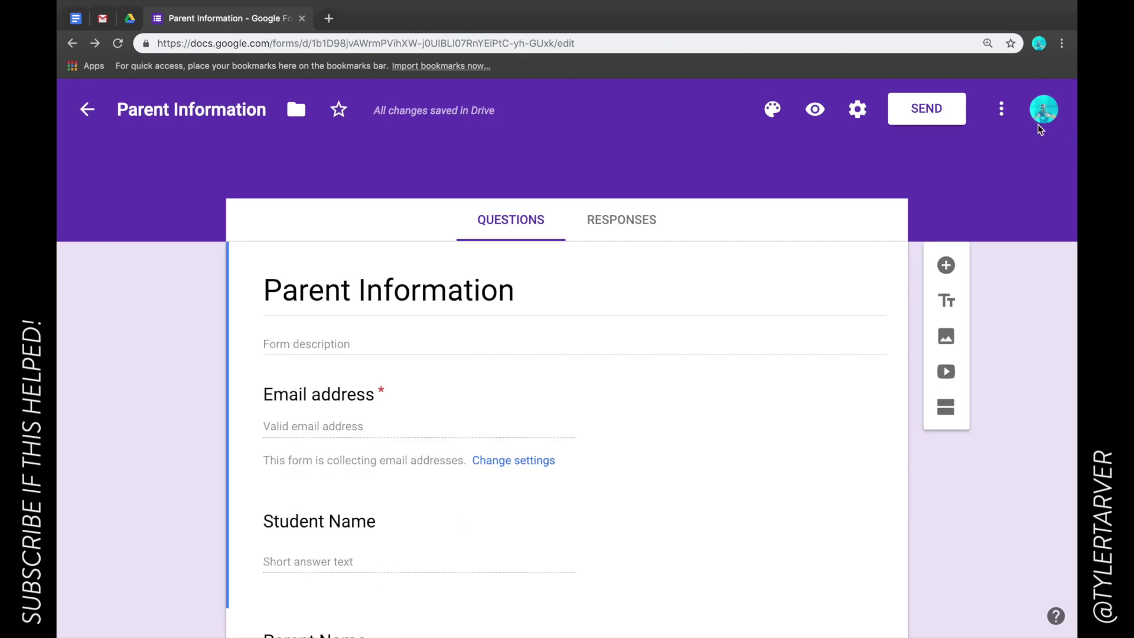
Choose 'Add collaborators...' from the form's More menu
click(1003, 112)
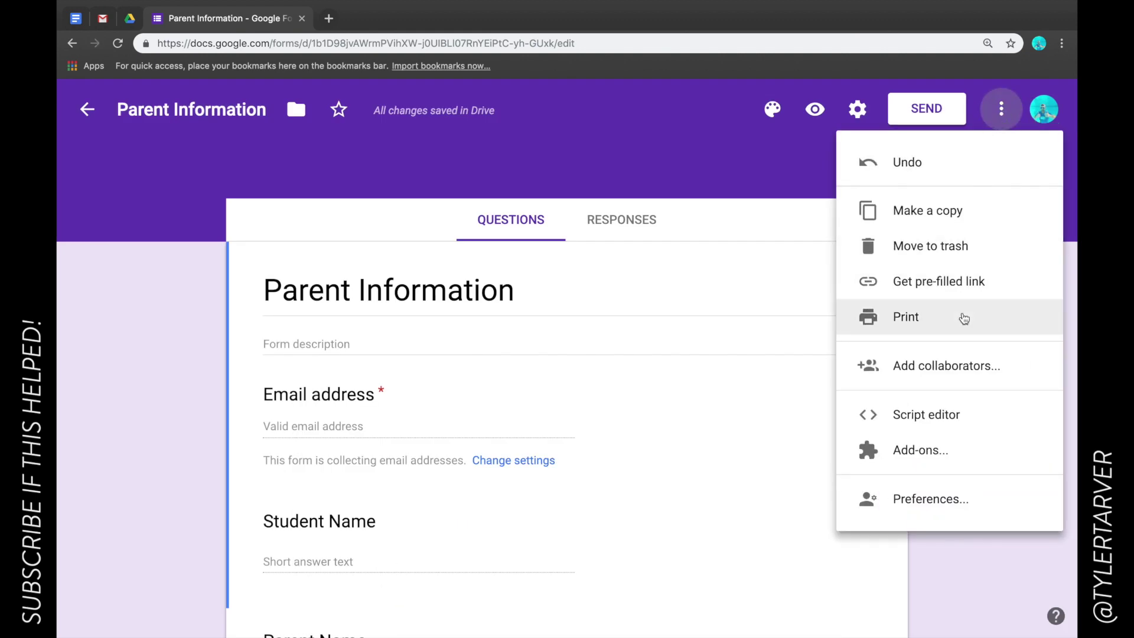
click(968, 376)
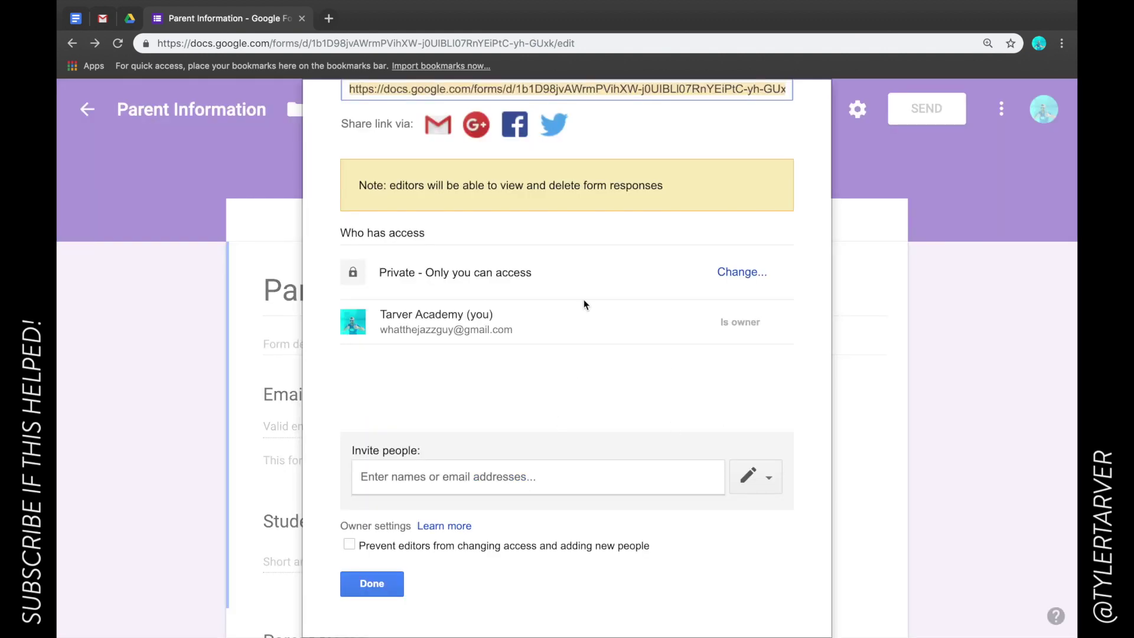